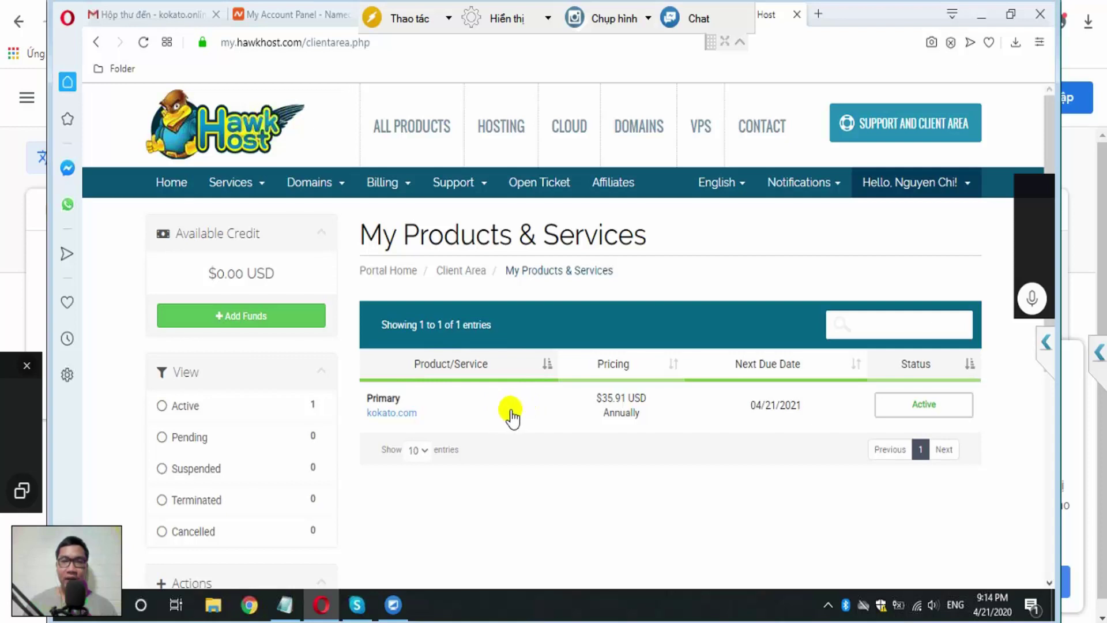
Step: Open the details of the Primary hosting product for kokato.com and copy its first nameserver, ns9.hawkhost.com
{"action": "left_click", "coordinate": [513, 413]}
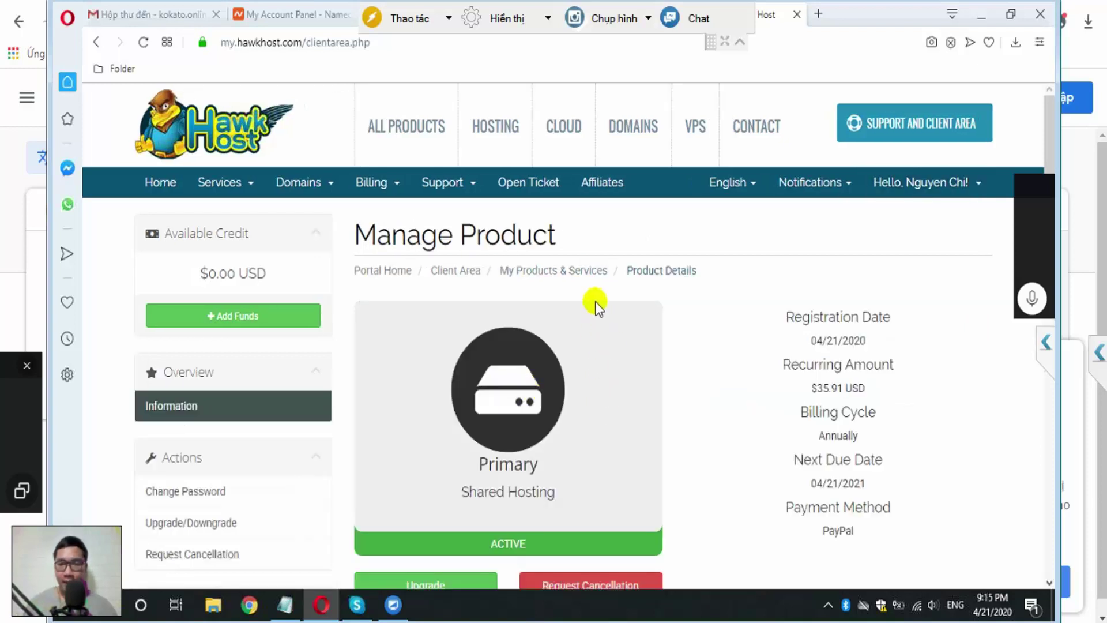
{"action": "scroll", "coordinate": [590, 286], "scroll_direction": "down", "scroll_amount": 5}
{"action": "scroll", "coordinate": [590, 286], "scroll_direction": "down", "scroll_amount": 1}
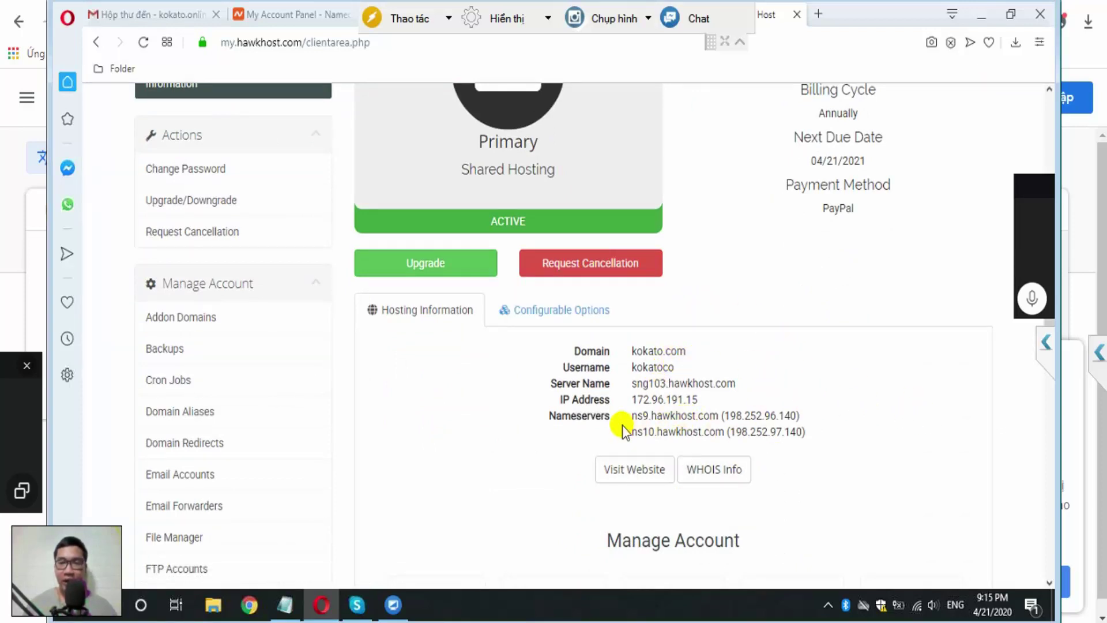
{"action": "left_click_drag", "start_coordinate": [632, 417], "coordinate": [718, 417]}
{"action": "right_click", "coordinate": [715, 419]}
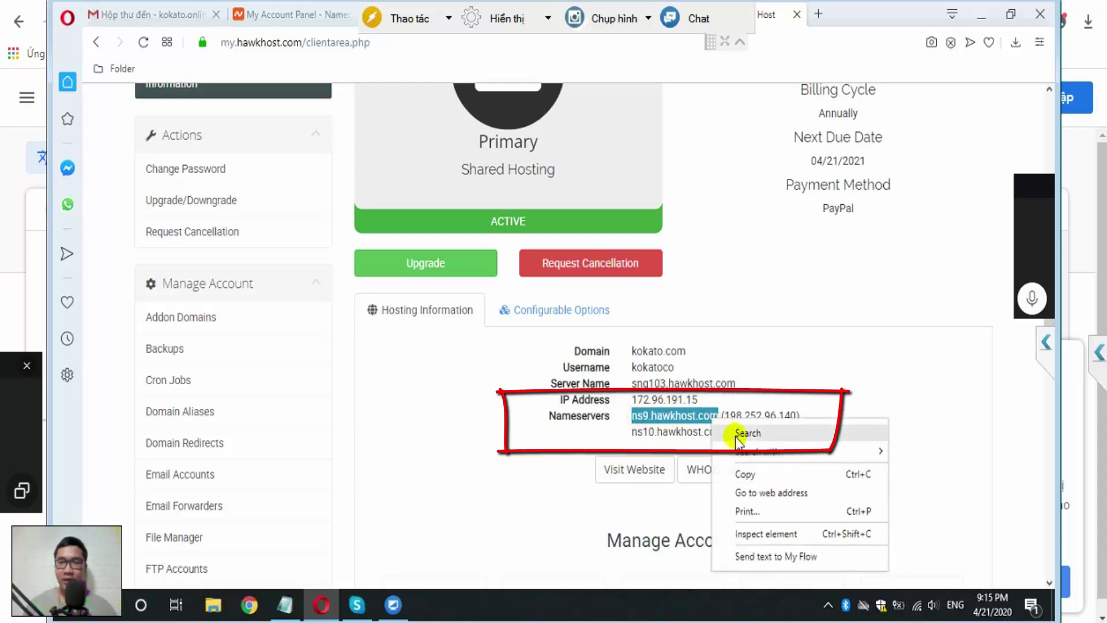
{"action": "left_click", "coordinate": [746, 475]}
Step: Switch to the Namecheap account, open the management page for kokato.com and set its nameservers to Custom DNS
{"action": "left_click", "coordinate": [273, 19]}
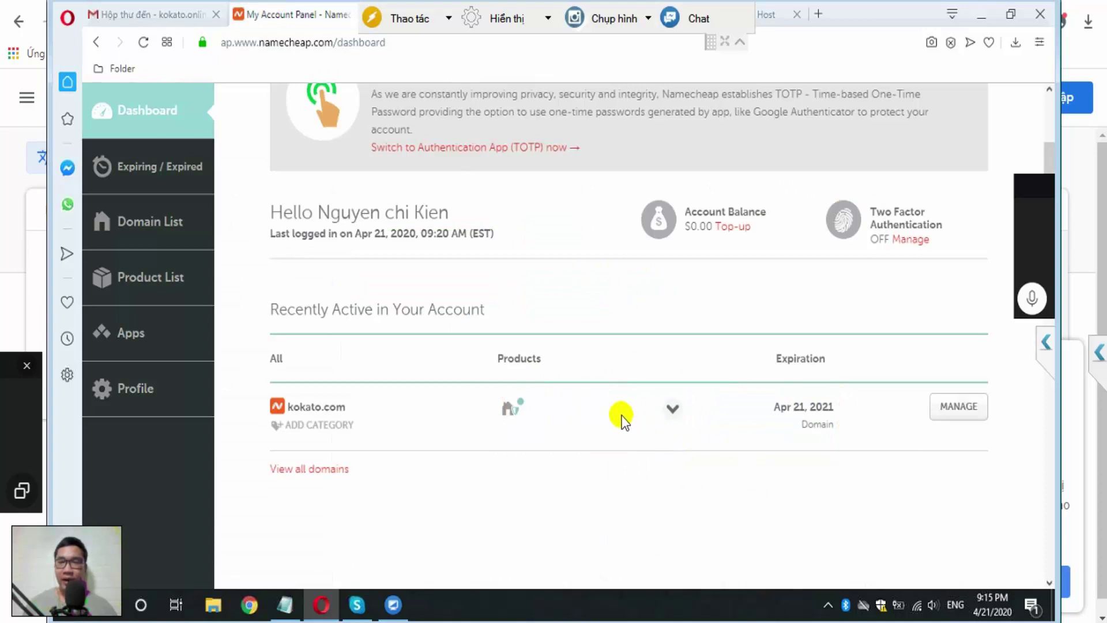
{"action": "left_click", "coordinate": [961, 413]}
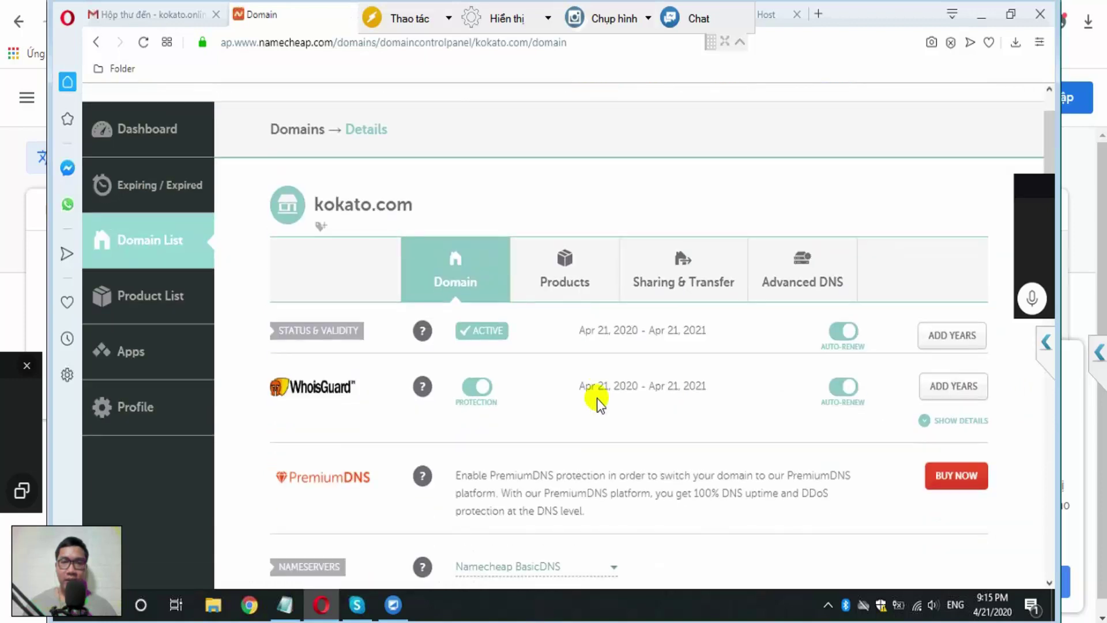
{"action": "scroll", "coordinate": [597, 397], "scroll_direction": "down", "scroll_amount": 4}
{"action": "left_click", "coordinate": [601, 326]}
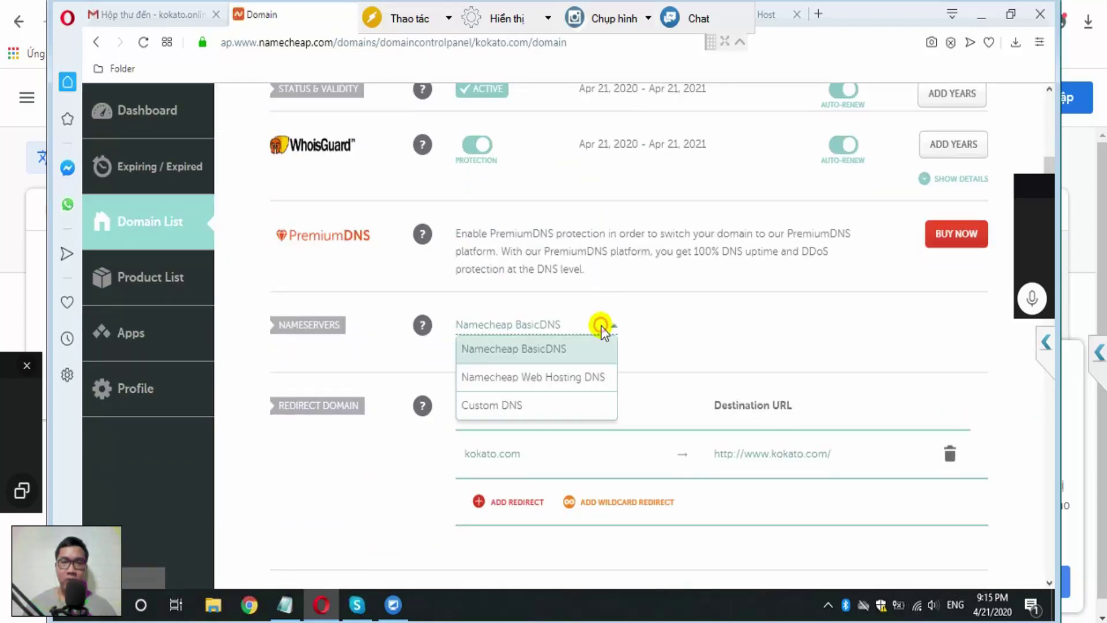
{"action": "left_click", "coordinate": [510, 405]}
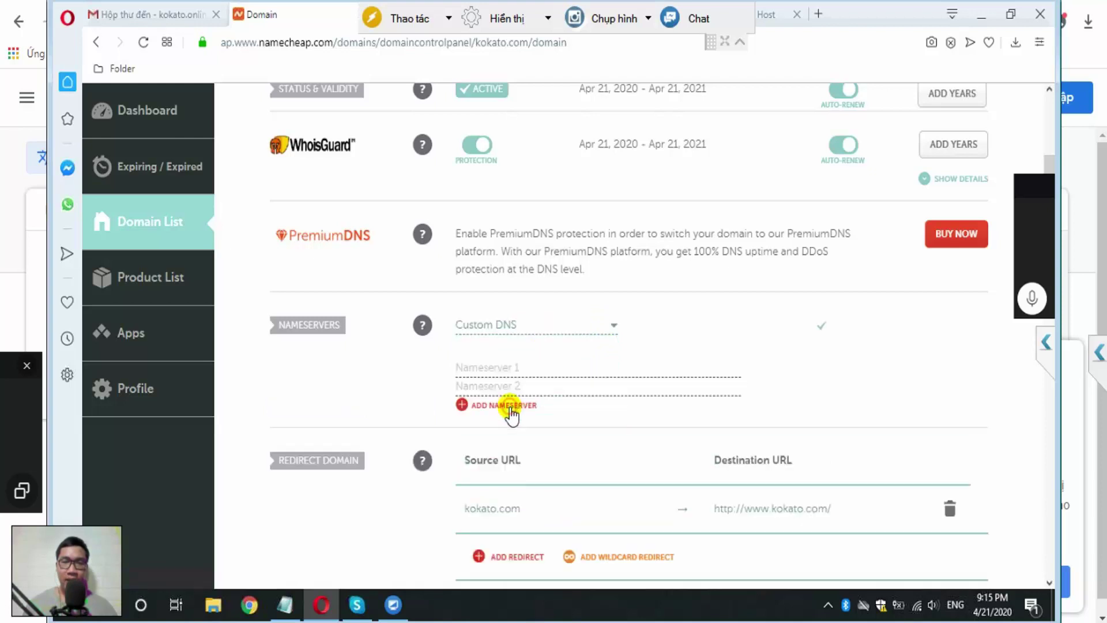
Step: Enter the copied ns9.hawkhost.com as Nameserver 1 of the domain
{"action": "left_click", "coordinate": [513, 367]}
{"action": "right_click", "coordinate": [512, 366]}
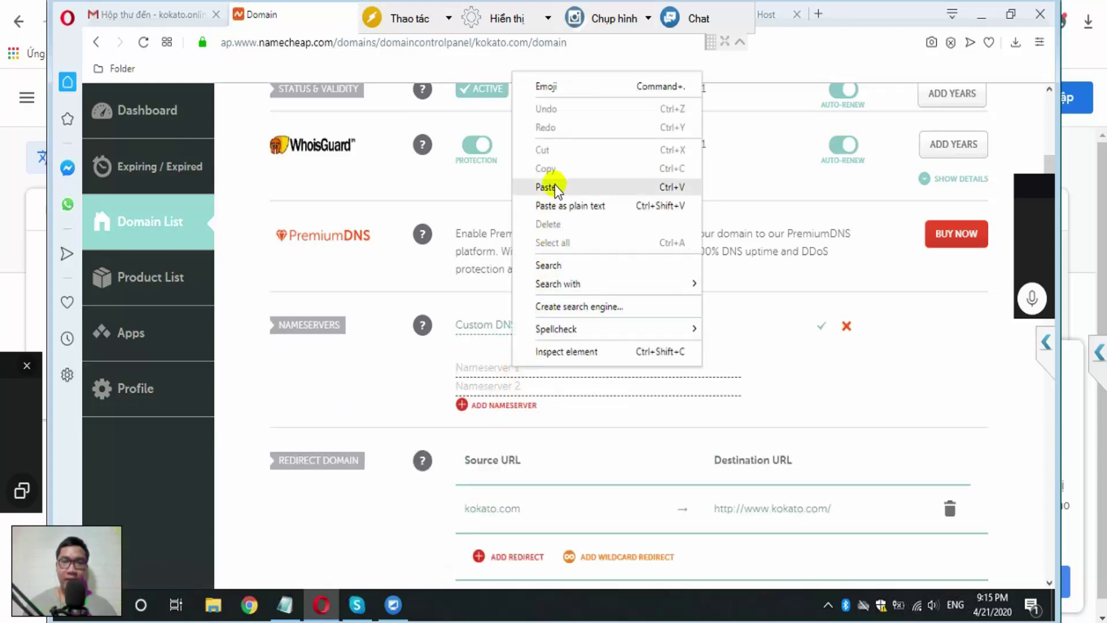
{"action": "left_click", "coordinate": [550, 180]}
{"action": "left_click", "coordinate": [507, 386]}
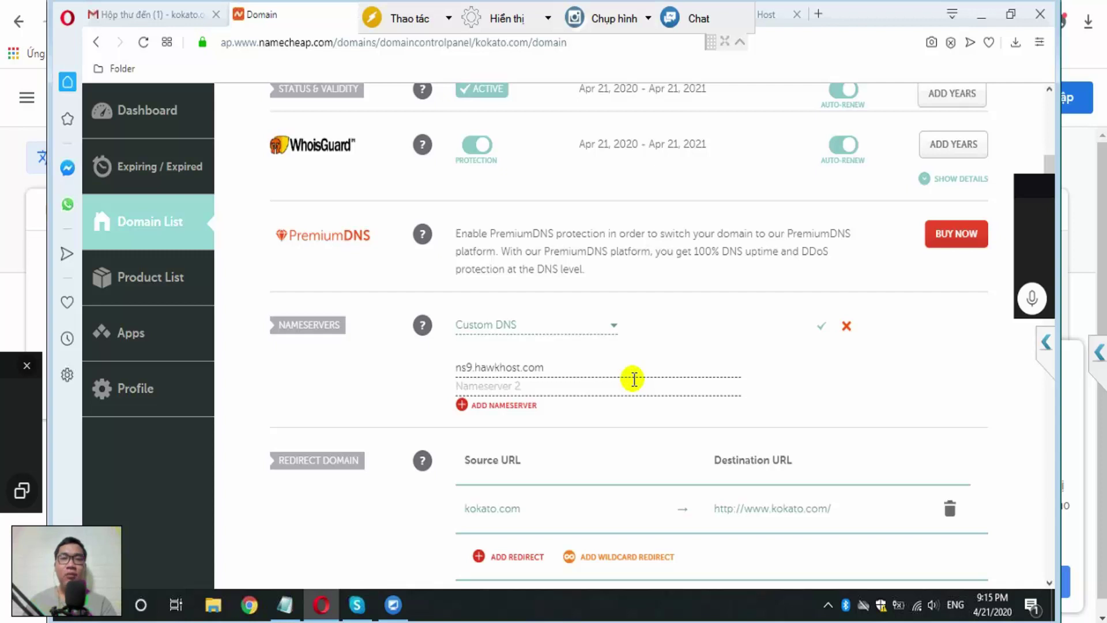
Step: Return to the Hawk Host product details and copy the second nameserver, ns10.hawkhost.com
{"action": "left_click", "coordinate": [767, 17]}
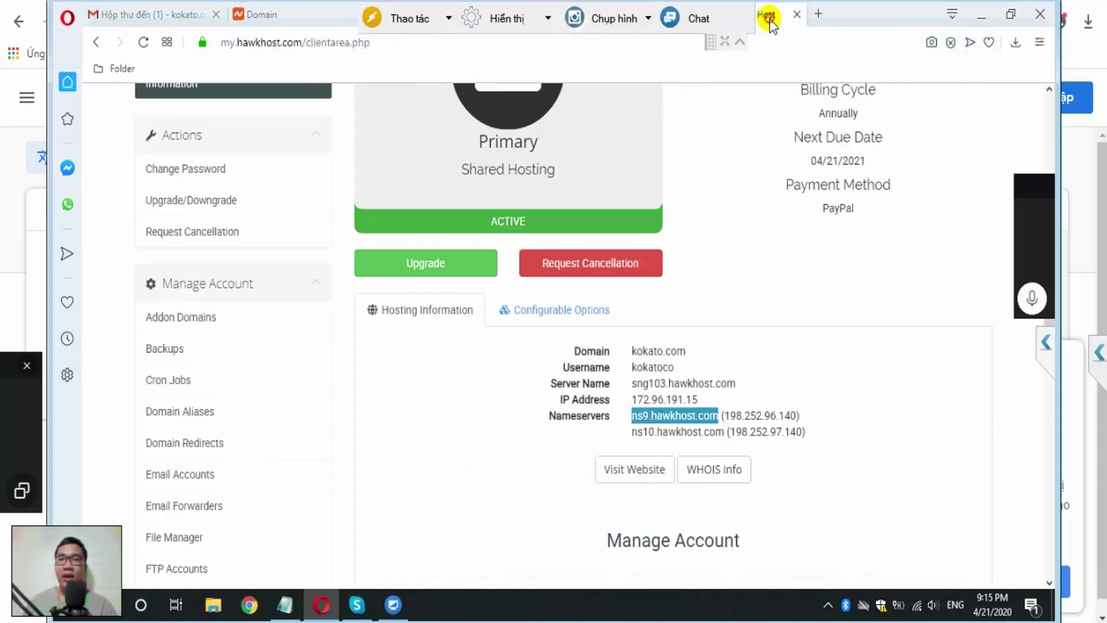
{"action": "left_click_drag", "start_coordinate": [632, 433], "coordinate": [721, 433]}
{"action": "right_click", "coordinate": [721, 433]}
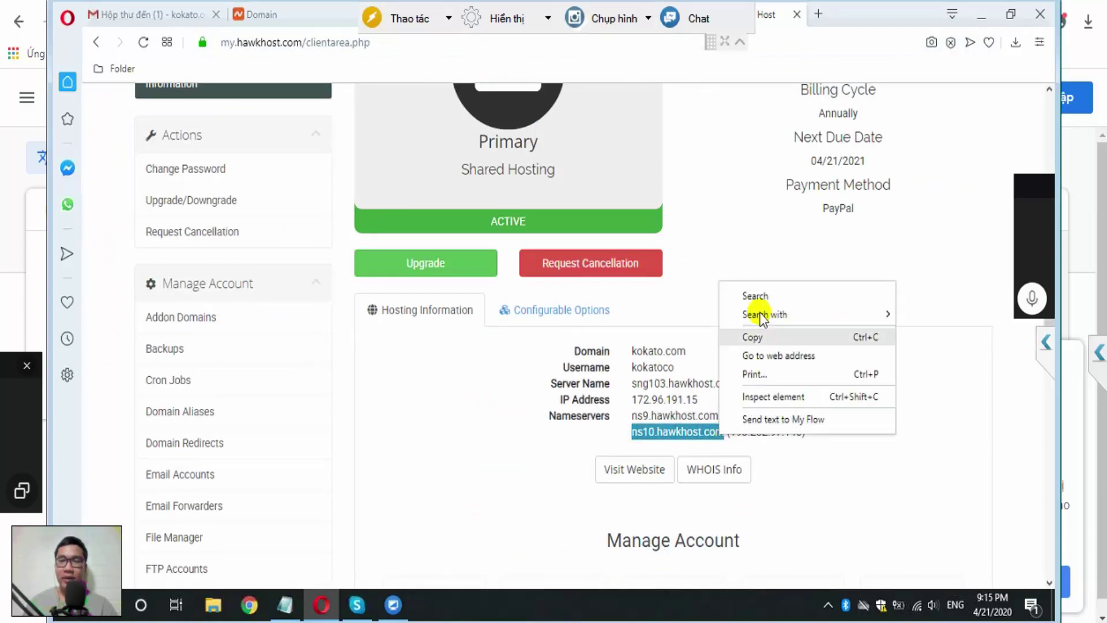
{"action": "left_click", "coordinate": [766, 338]}
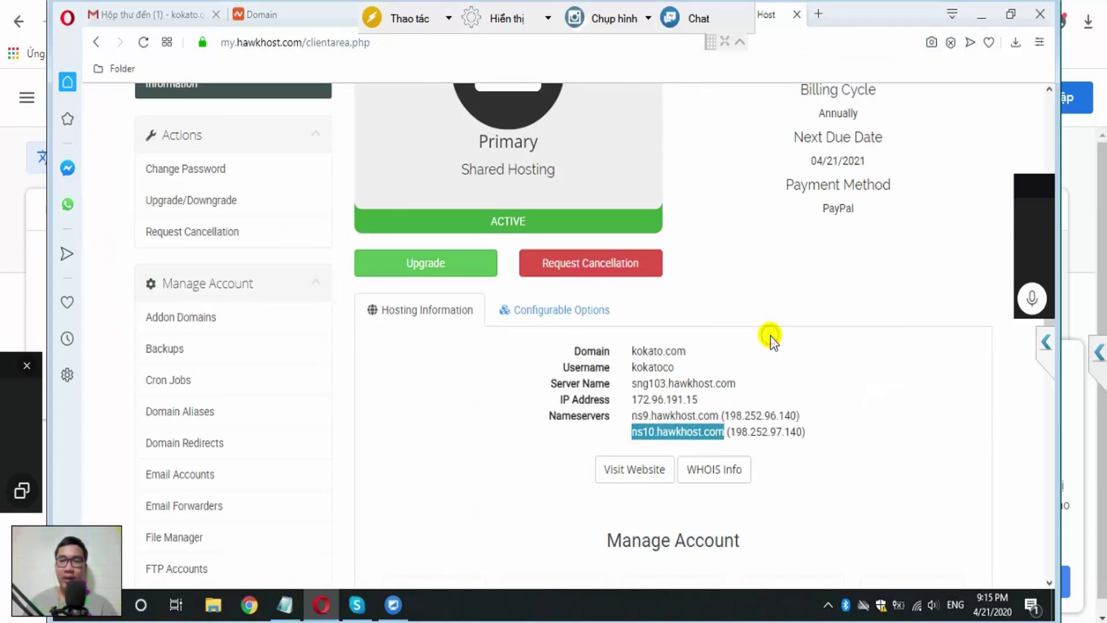
Step: Enter ns10.hawkhost.com as Nameserver 2 of the domain in Namecheap and save the custom nameservers
{"action": "left_click", "coordinate": [261, 6]}
{"action": "left_click", "coordinate": [490, 386]}
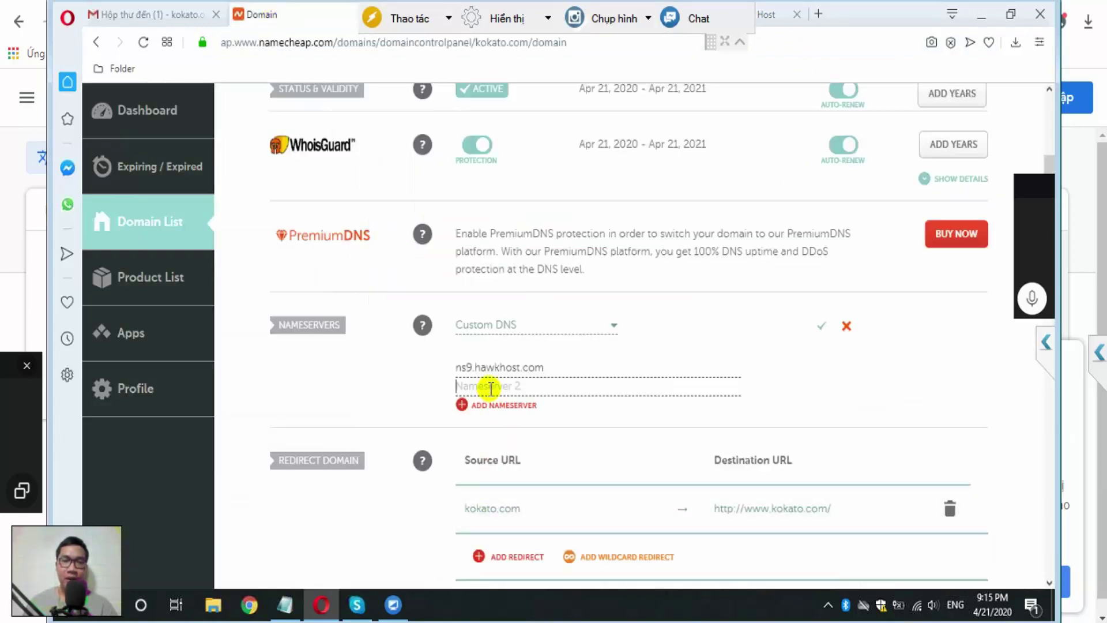
{"action": "right_click", "coordinate": [491, 387]}
{"action": "left_click", "coordinate": [528, 206]}
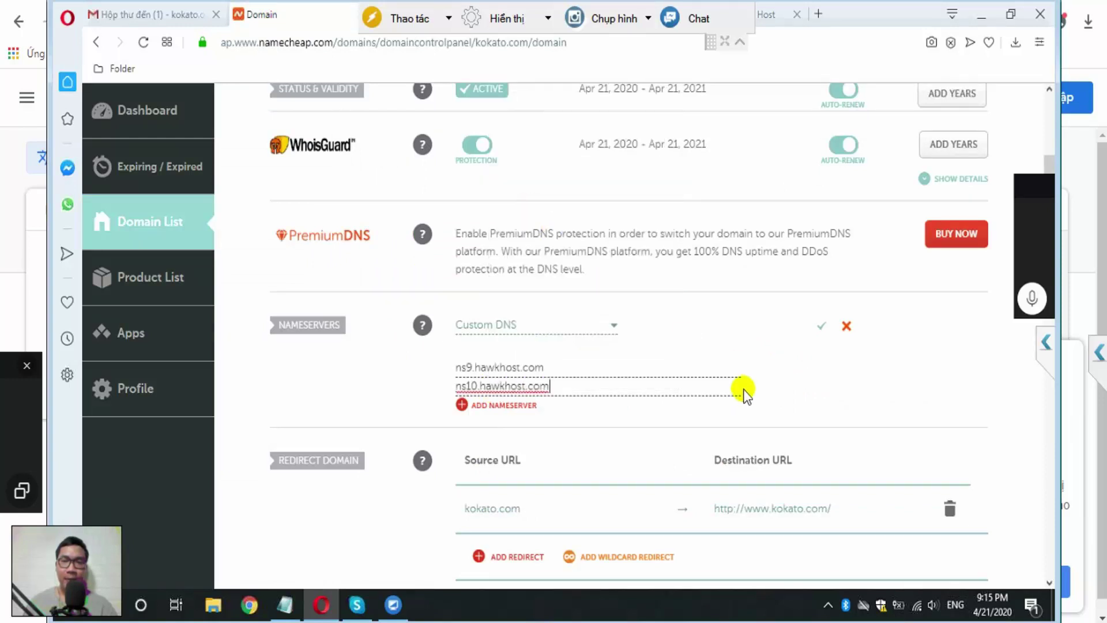
{"action": "left_click", "coordinate": [821, 328]}
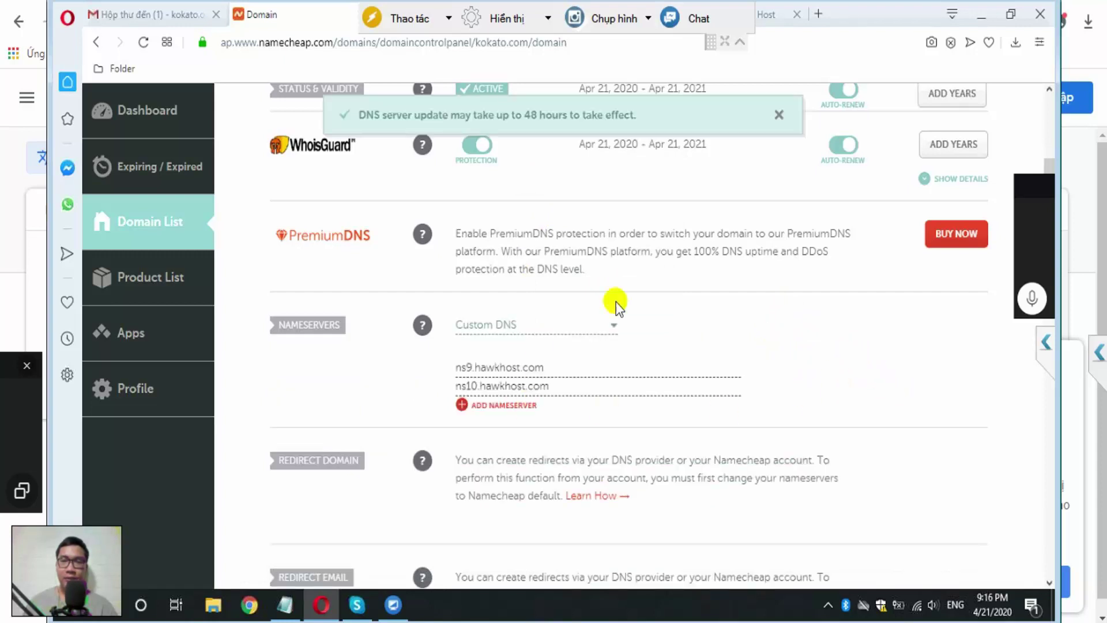
Step: Leave the domain details and go to the Namecheap home page
{"action": "mouse_move", "coordinate": [326, 37]}
{"action": "left_mouse_down"}
{"action": "mouse_move", "coordinate": [796, 184]}
{"action": "mouse_move", "coordinate": [654, 36]}
{"action": "left_mouse_up"}
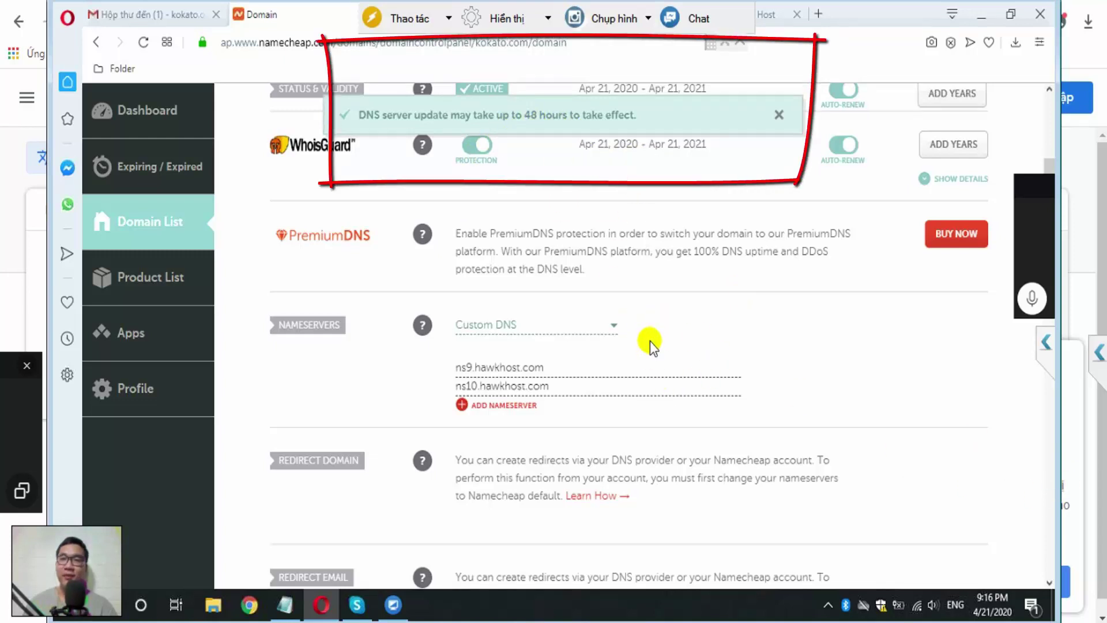
{"action": "scroll", "coordinate": [649, 340], "scroll_direction": "up", "scroll_amount": 5}
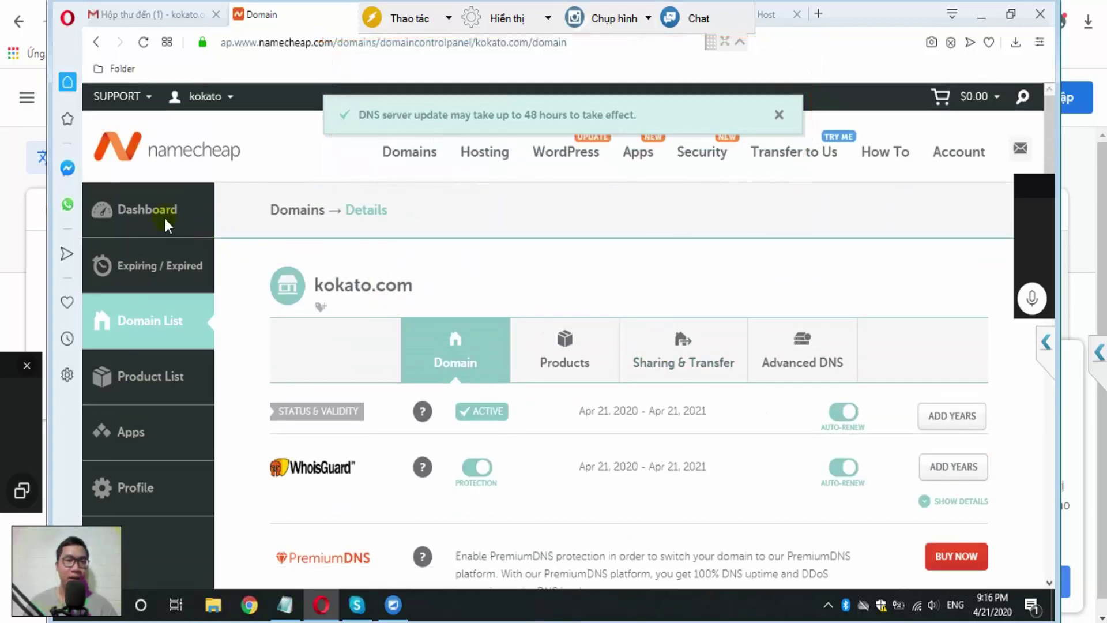
{"action": "left_click", "coordinate": [200, 157]}
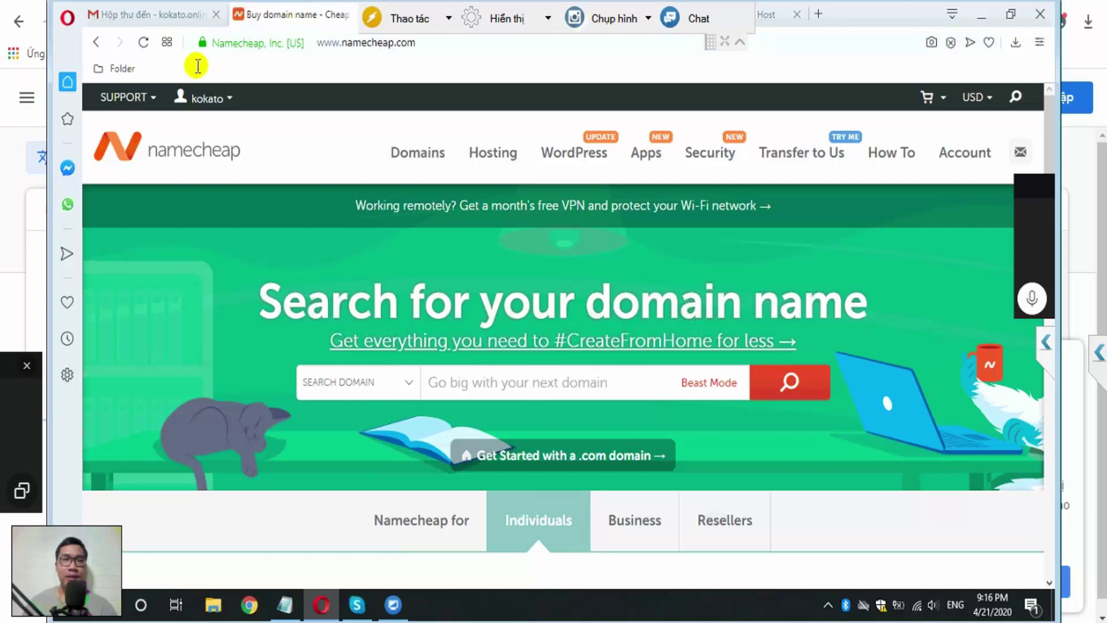
Step: Load kokato.com in a new browser tab to check where the domain points, and close that tab
{"action": "left_click", "coordinate": [820, 15]}
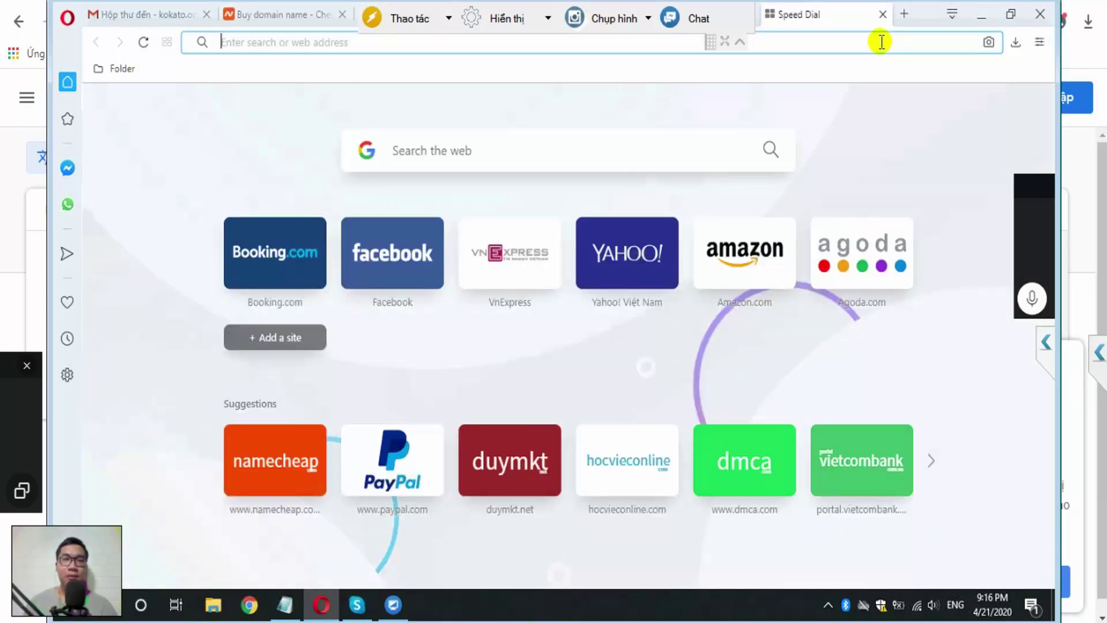
{"action": "type", "text": "kok"}
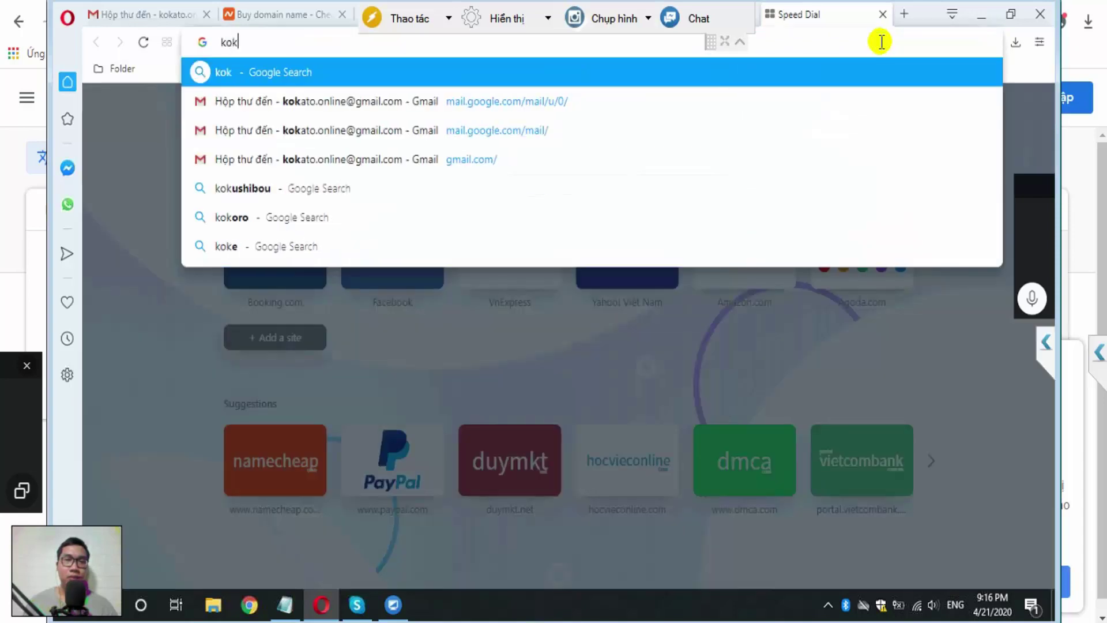
{"action": "type", "text": "ato.com"}
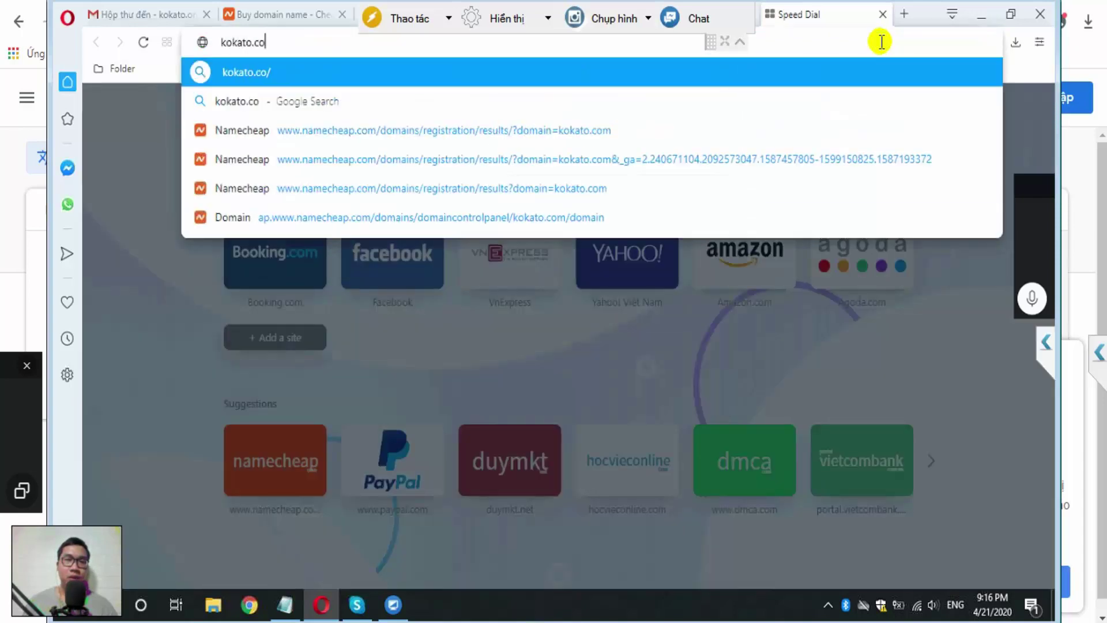
{"action": "key", "text": "Return"}
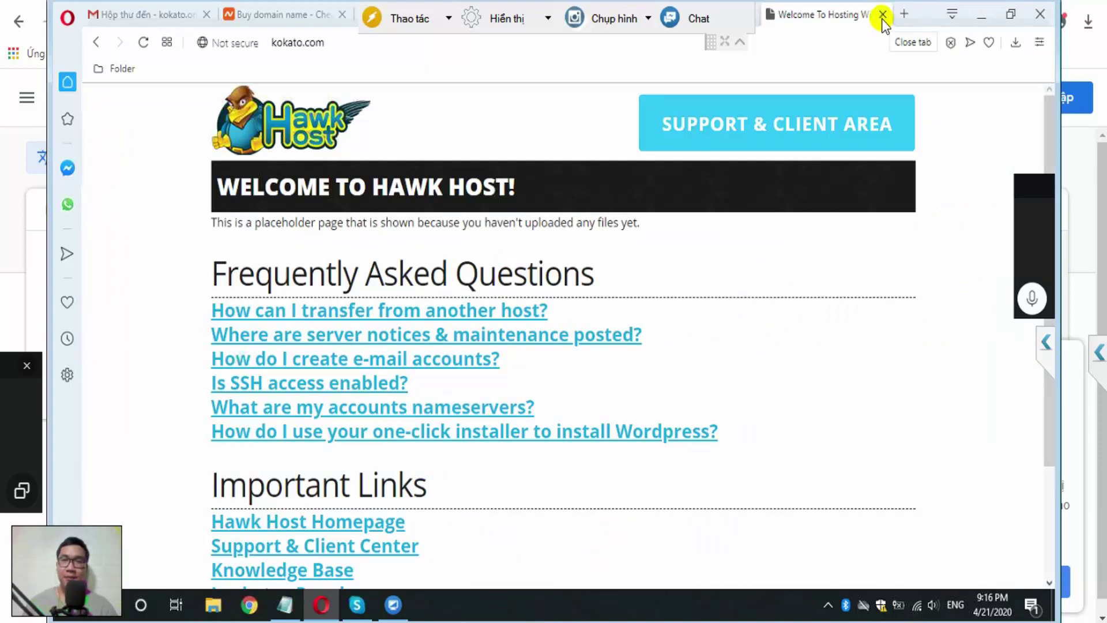
{"action": "left_click", "coordinate": [882, 15]}
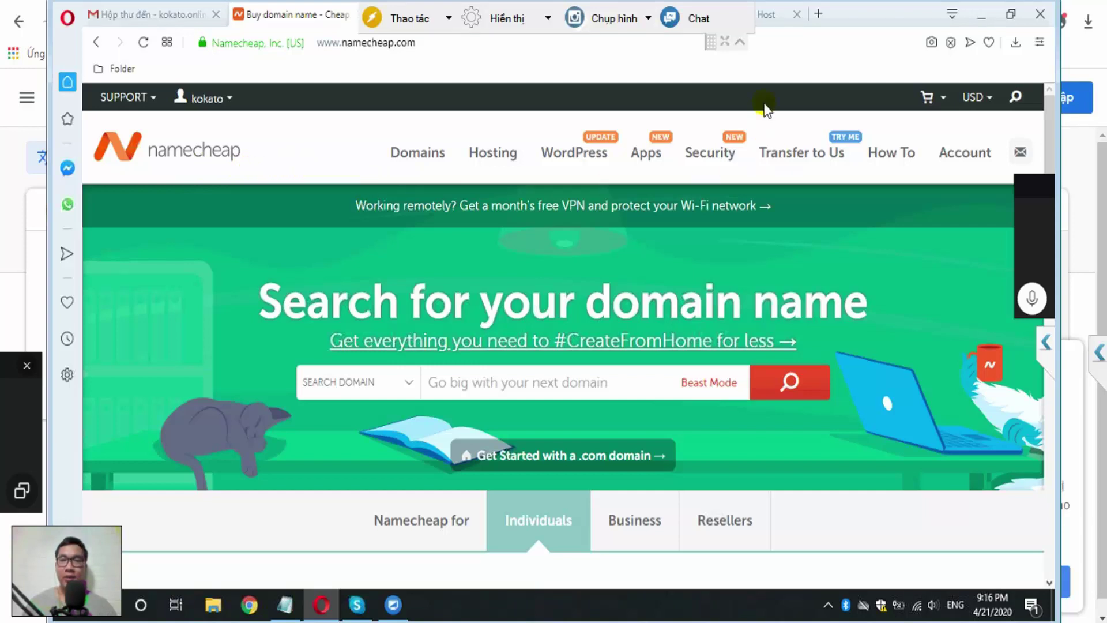
Step: Return to the Hawk Host product page and examine its hosting information, Manage Account tools and One Click Login options
{"action": "left_click", "coordinate": [768, 16]}
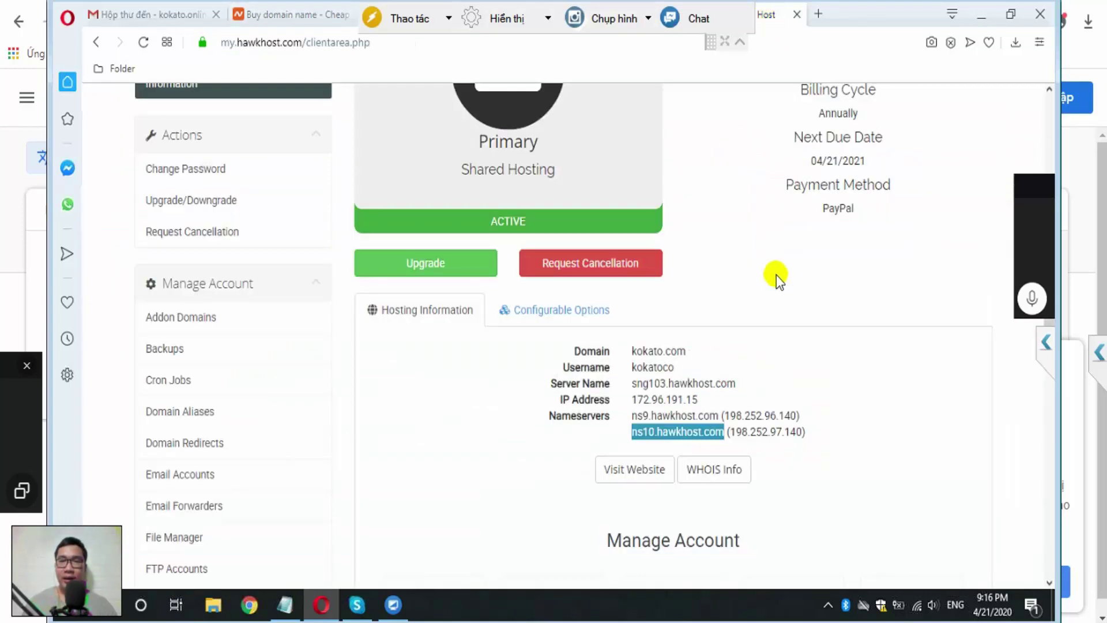
{"action": "scroll", "coordinate": [729, 241], "scroll_direction": "up", "scroll_amount": 4}
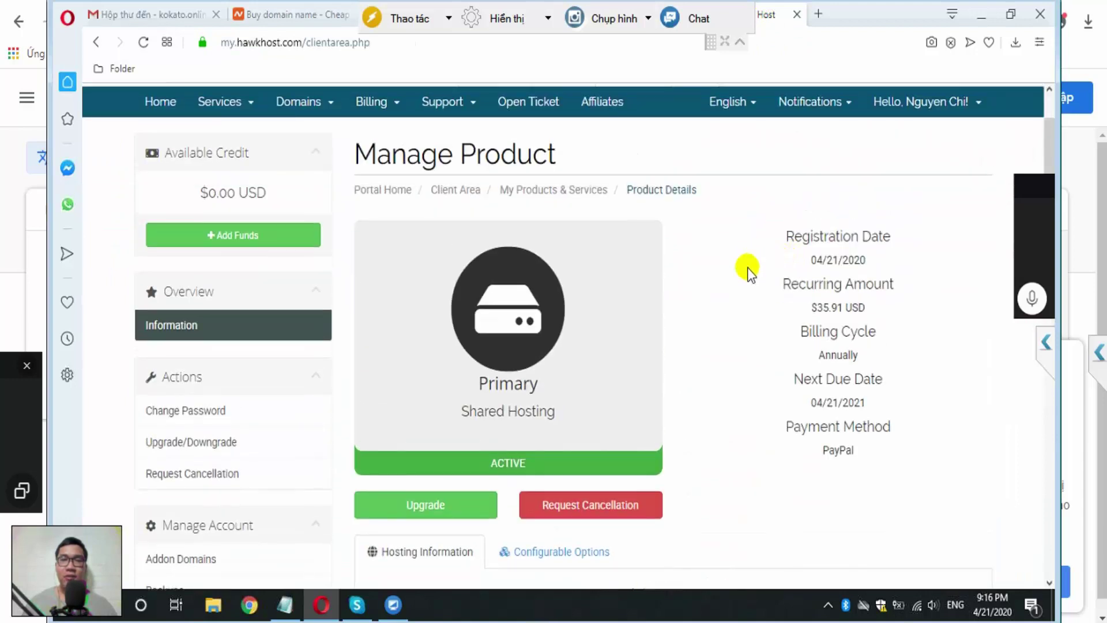
{"action": "scroll", "coordinate": [699, 279], "scroll_direction": "down", "scroll_amount": 4}
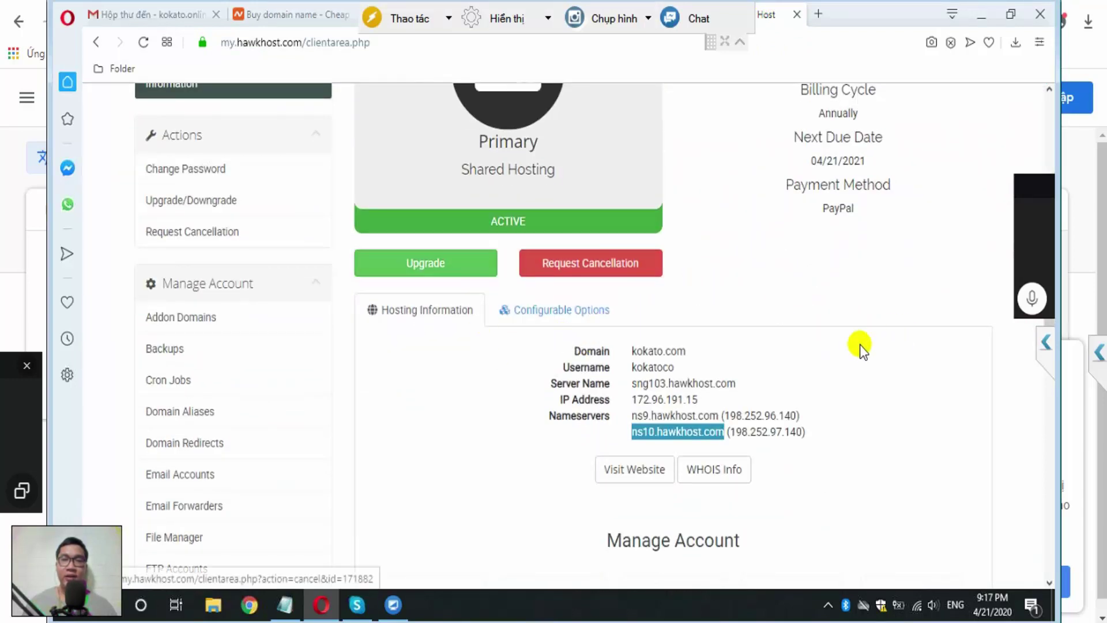
{"action": "scroll", "coordinate": [865, 344], "scroll_direction": "down", "scroll_amount": 3}
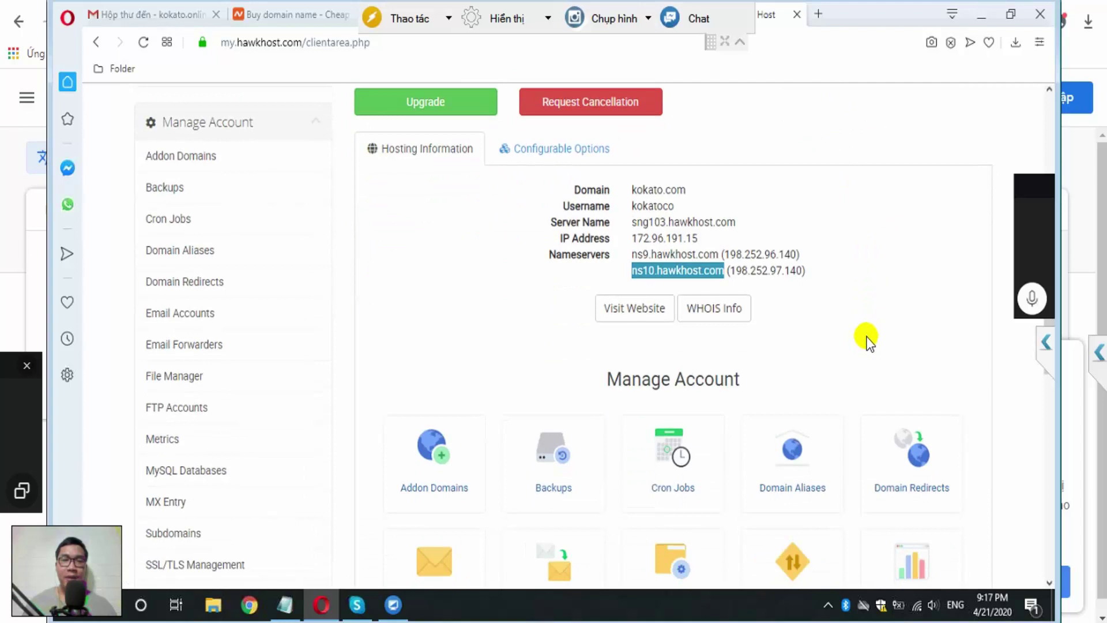
{"action": "scroll", "coordinate": [865, 334], "scroll_direction": "down", "scroll_amount": 2}
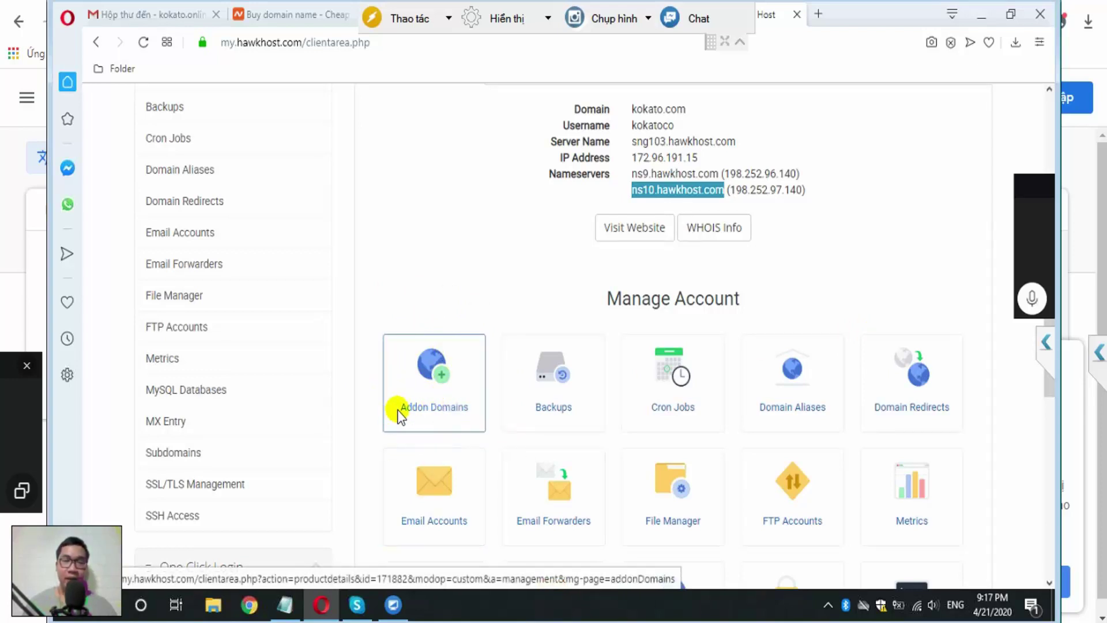
{"action": "scroll", "coordinate": [513, 366], "scroll_direction": "down", "scroll_amount": 3}
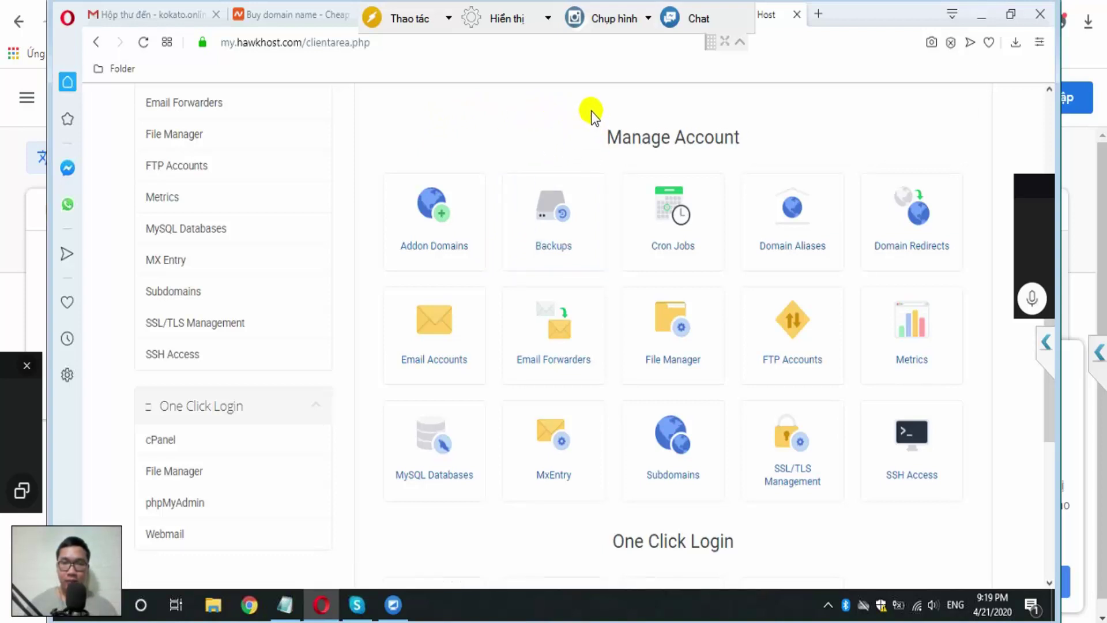
{"action": "scroll", "coordinate": [609, 269], "scroll_direction": "down", "scroll_amount": 1}
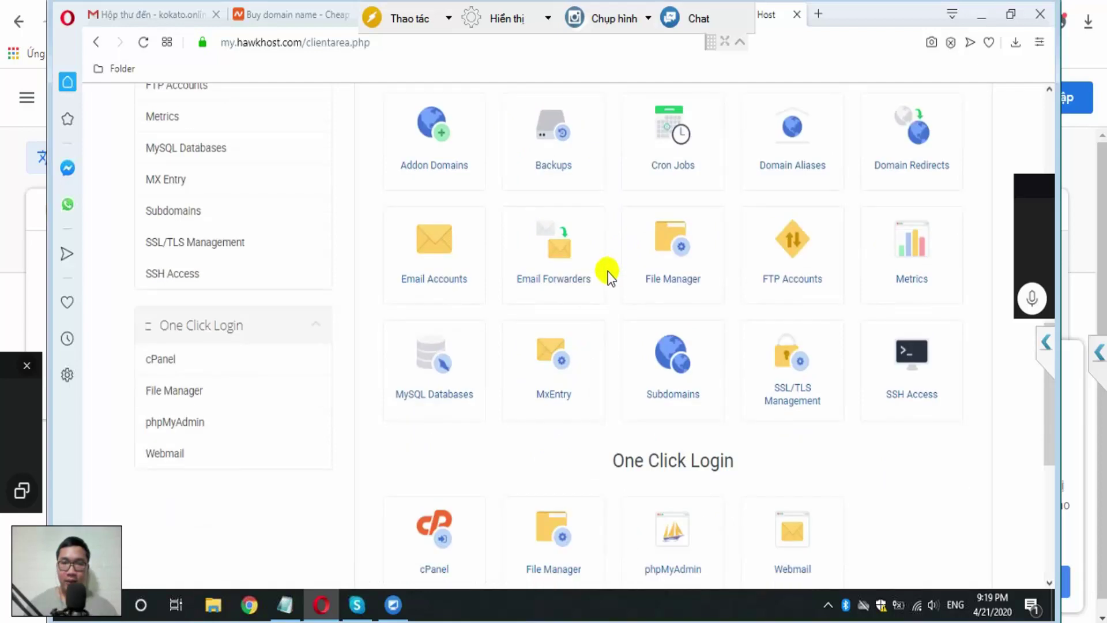
{"action": "scroll", "coordinate": [606, 272], "scroll_direction": "down", "scroll_amount": 1}
{"action": "scroll", "coordinate": [605, 274], "scroll_direction": "up", "scroll_amount": 5}
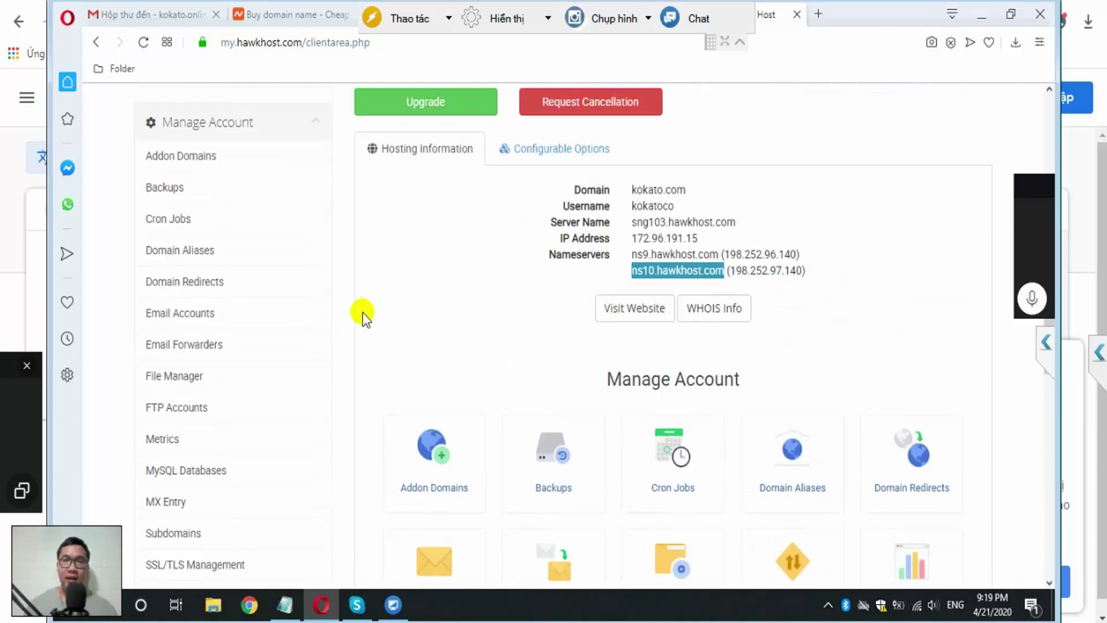